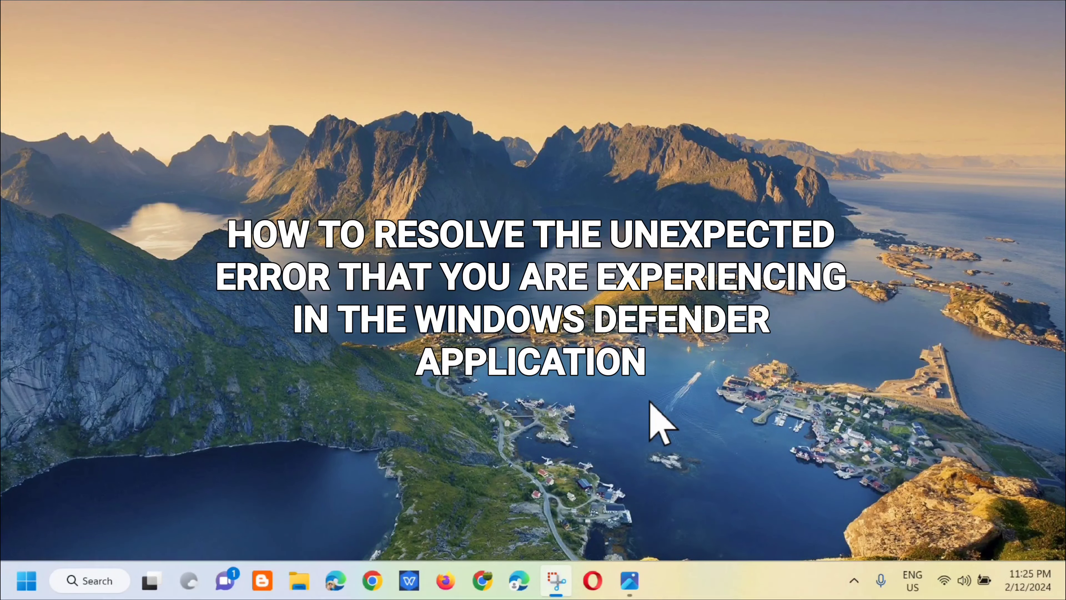
# Step: After viewing the Defender error image, search 'REGI' and run Registry Editor as administrator
pyautogui.click(629, 579)
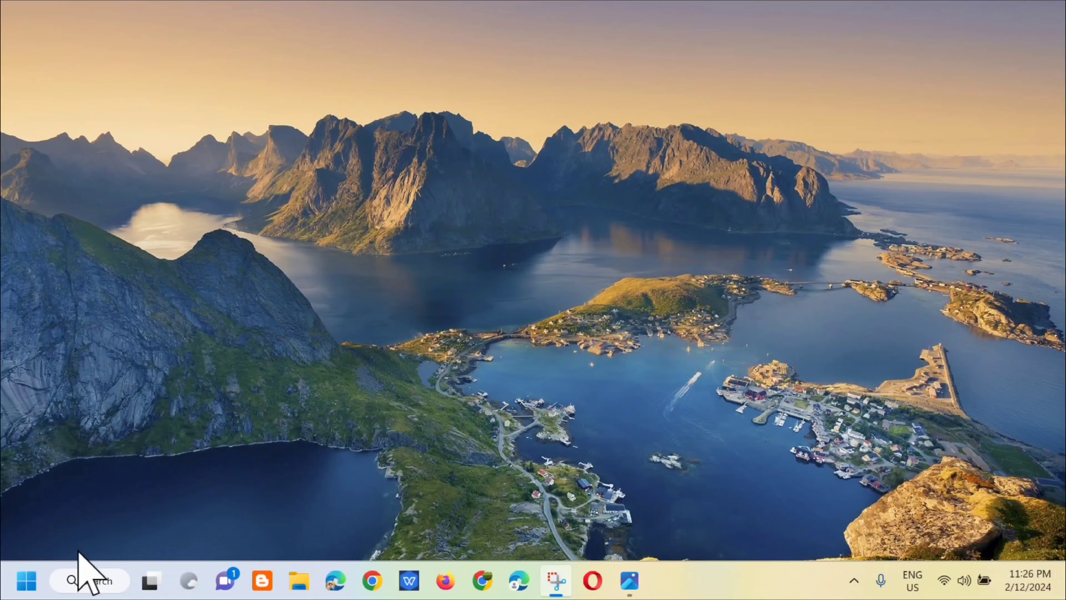
pyautogui.click(88, 582)
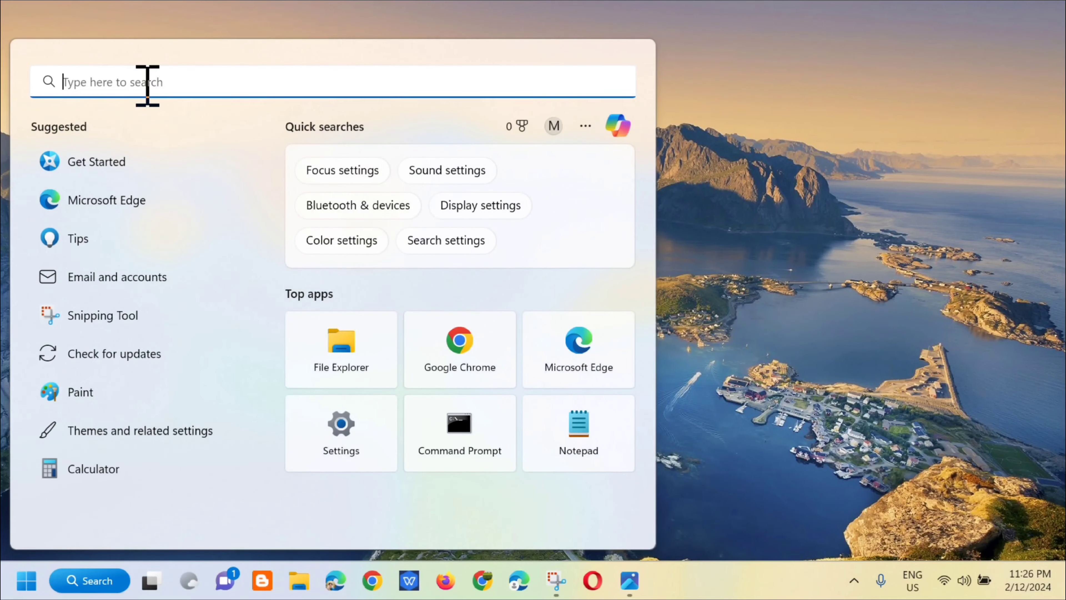
pyautogui.write('REGI')
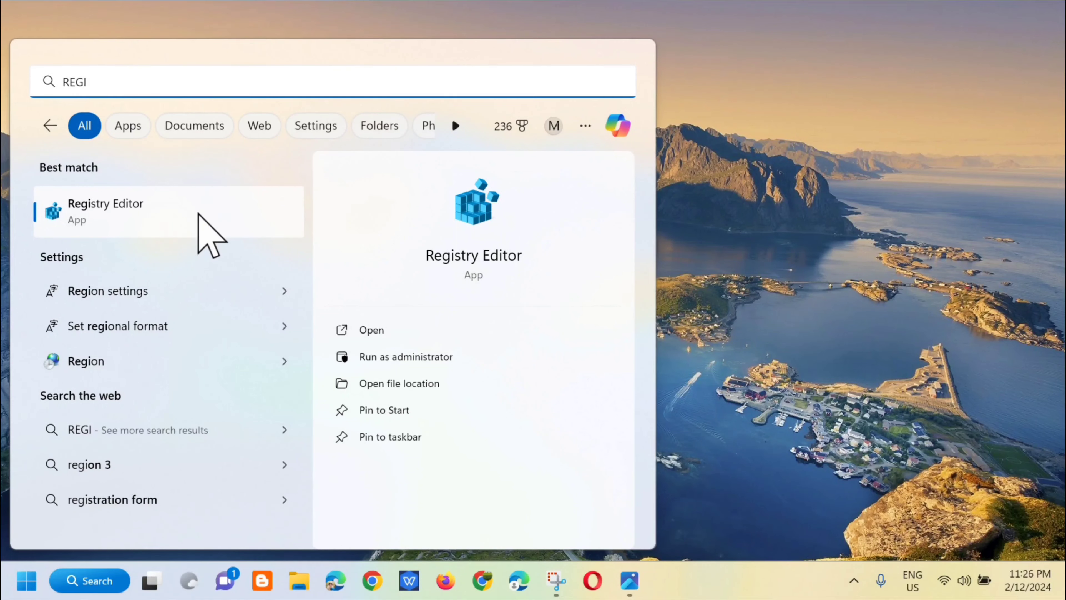
pyautogui.rightClick(198, 213)
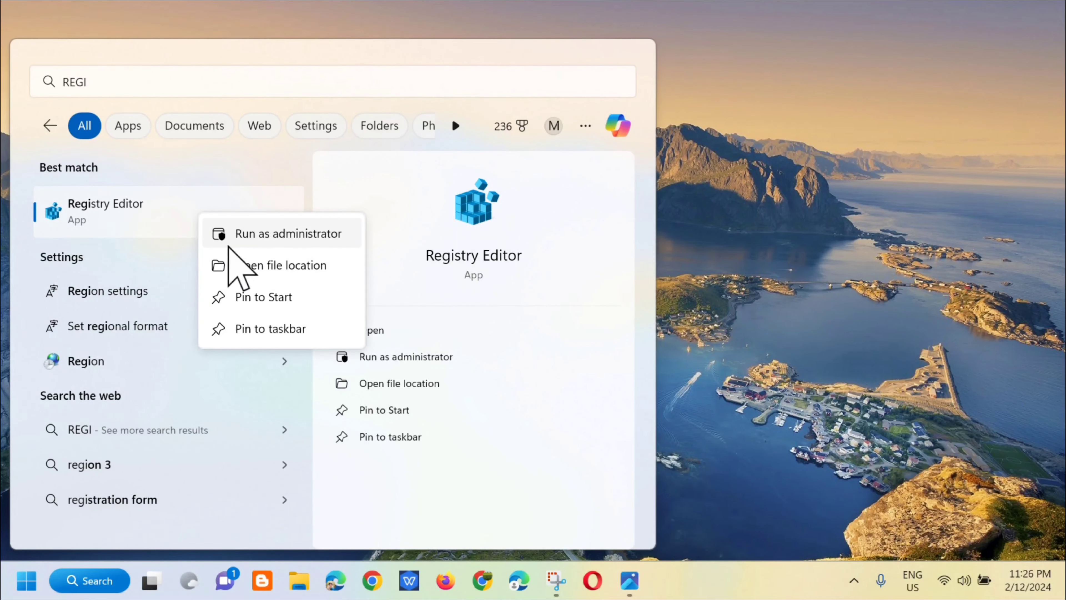
pyautogui.click(259, 234)
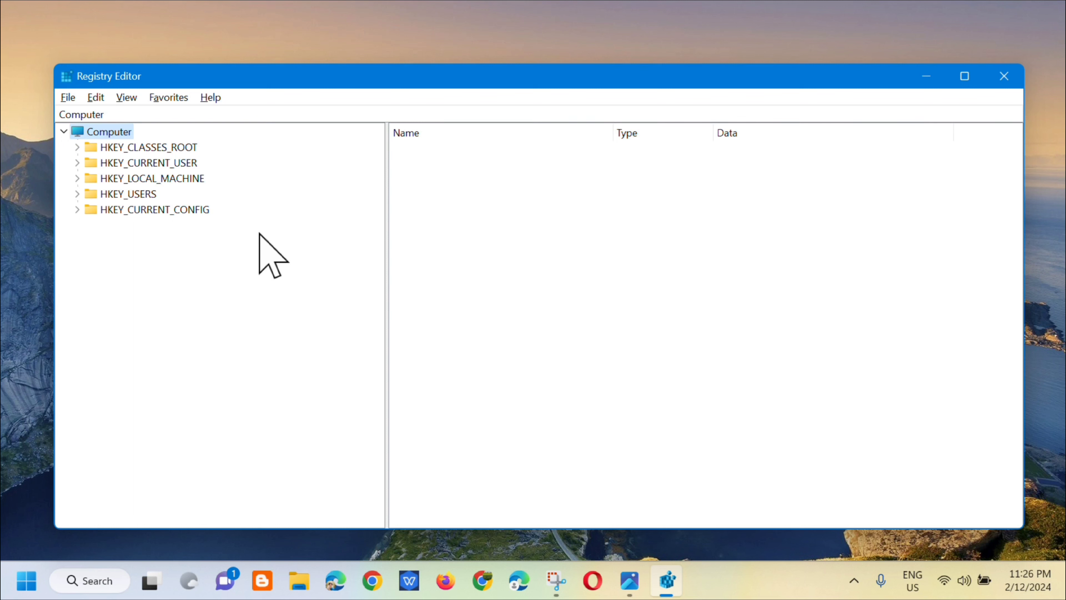
pyautogui.click(68, 100)
pyautogui.click(70, 137)
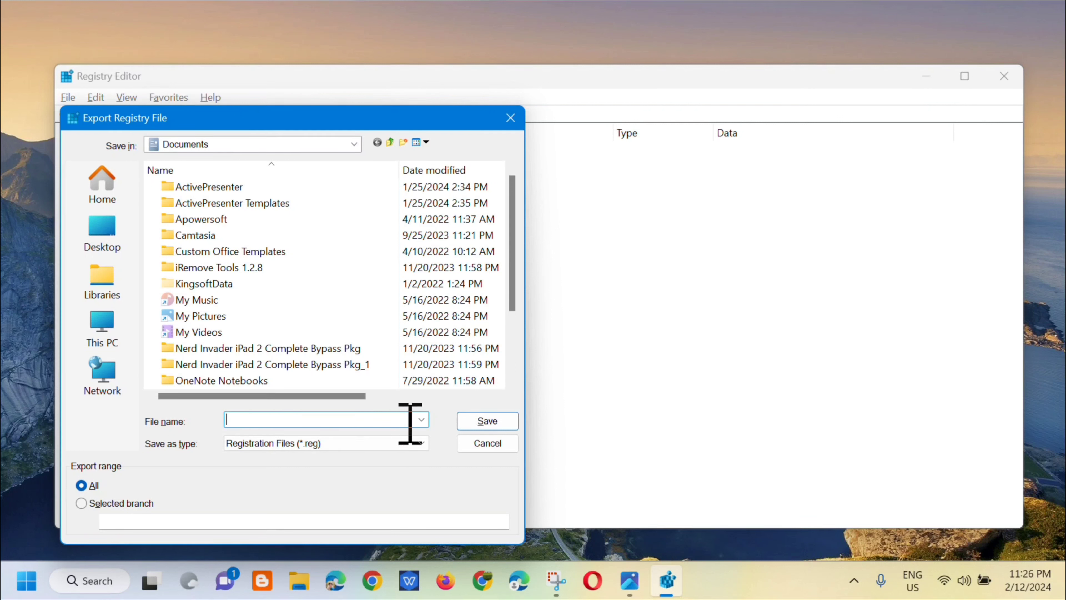
pyautogui.click(510, 118)
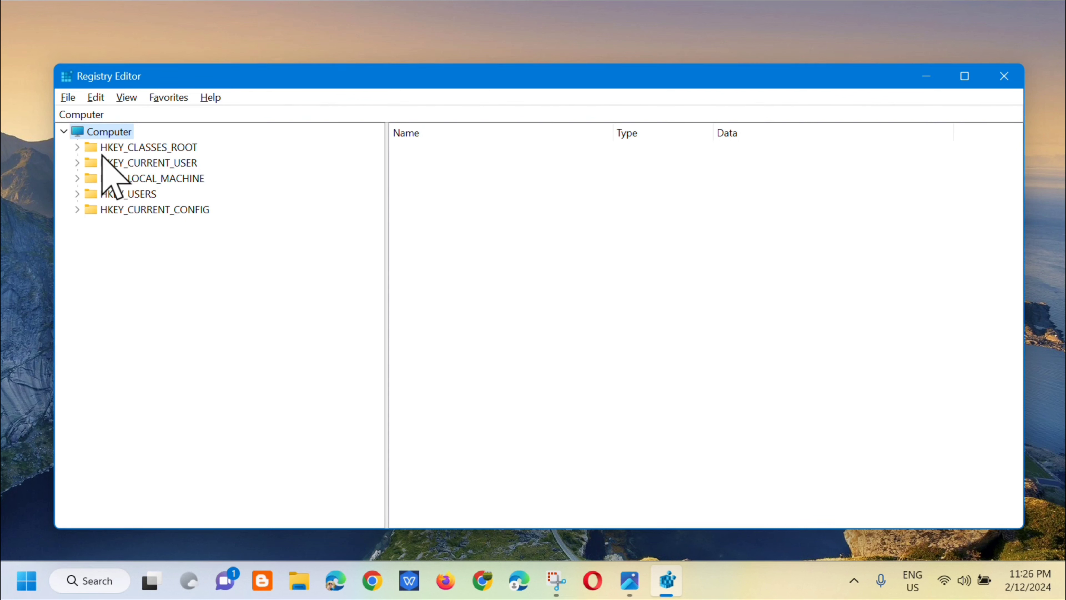
# Step: Browse to HKEY_LOCAL_MACHINE\SOFTWARE\Policies\Microsoft\Windows Defender in the key tree
pyautogui.click(78, 178)
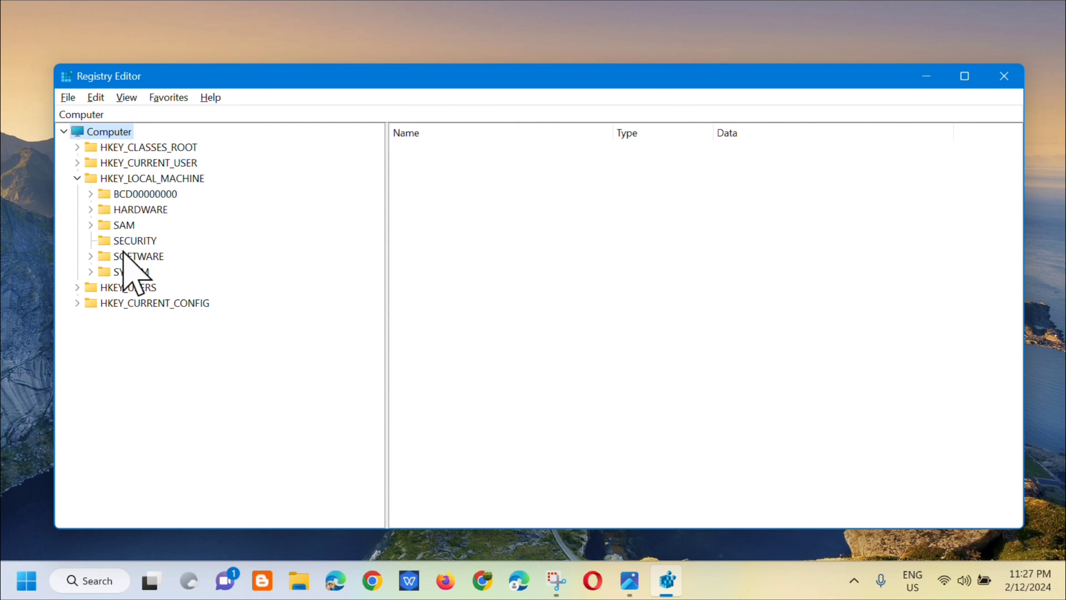
pyautogui.click(91, 257)
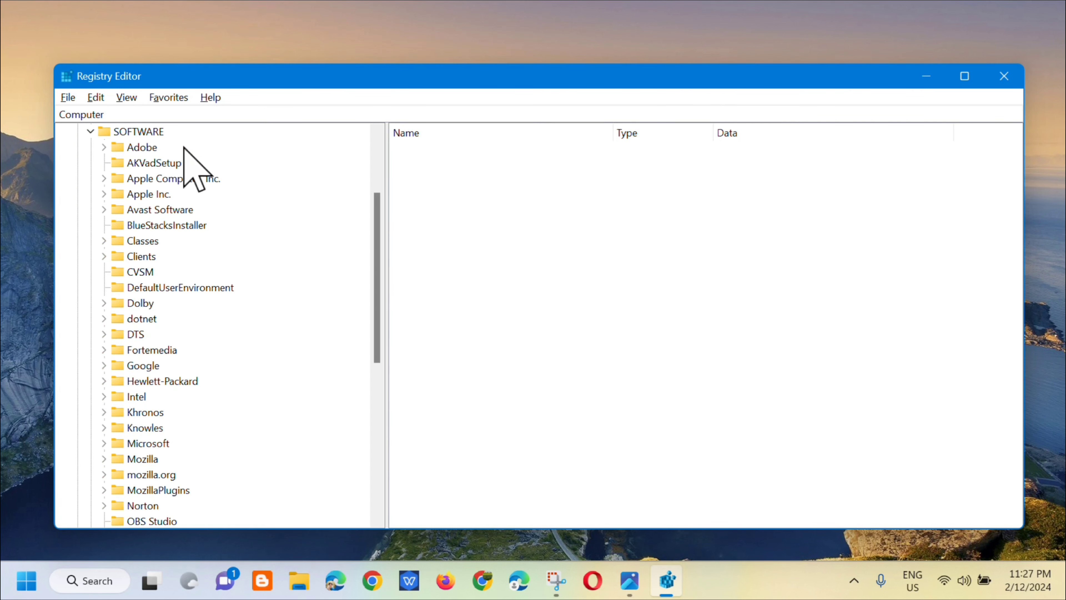
pyautogui.scroll(-2, 190, 245)
pyautogui.scroll(-2, 184, 282)
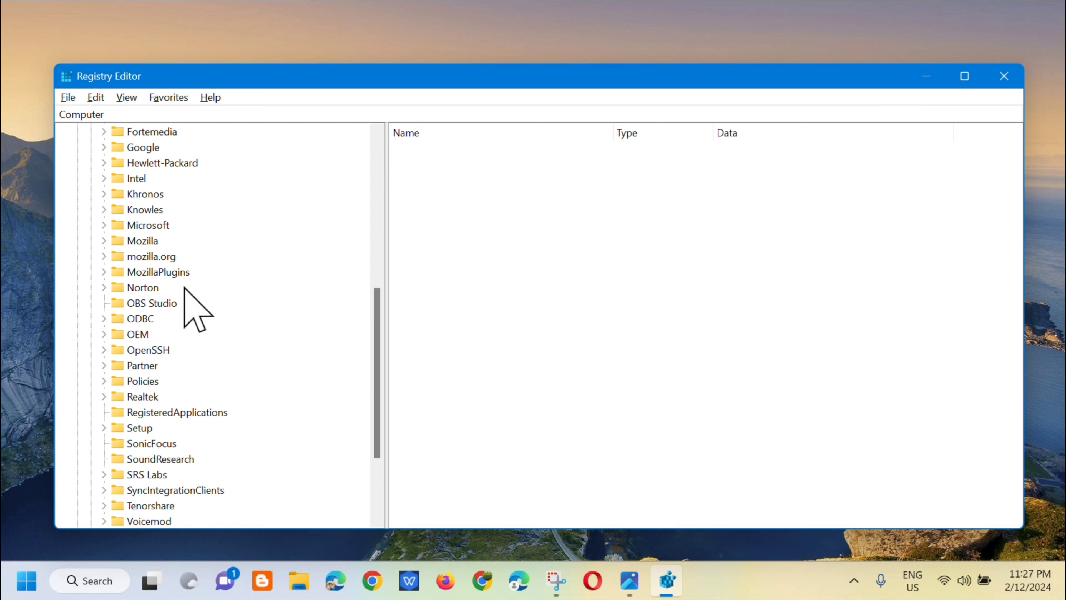
pyautogui.scroll(-2, 184, 290)
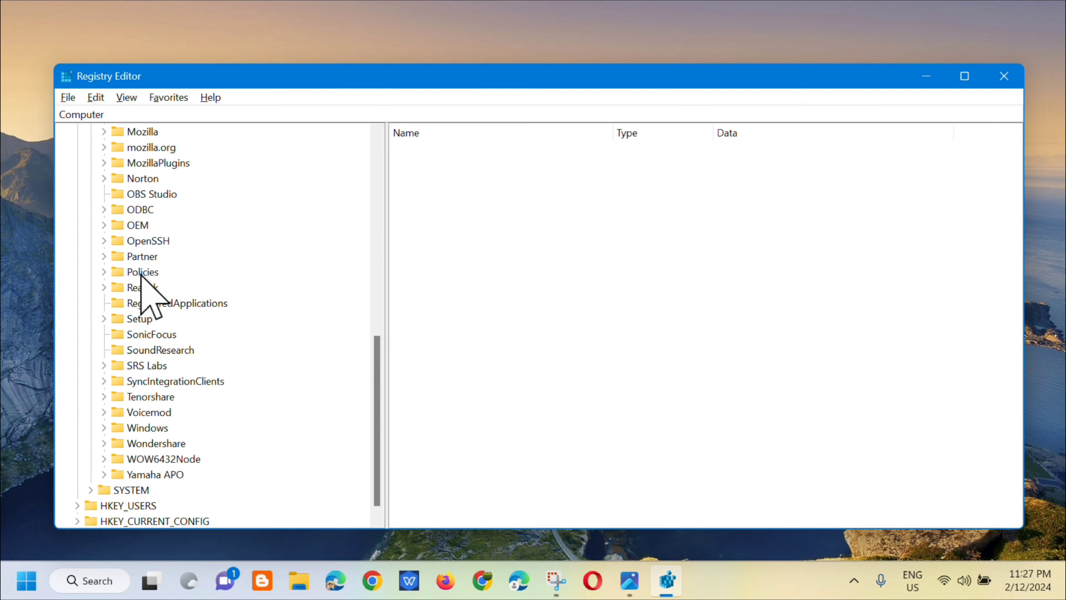
pyautogui.click(104, 272)
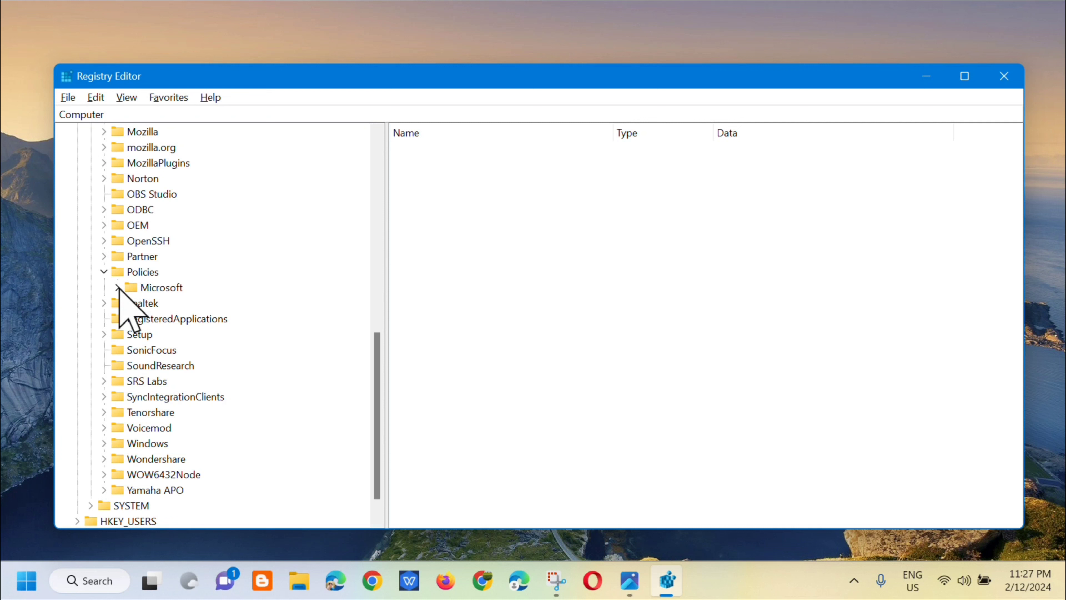
pyautogui.click(117, 287)
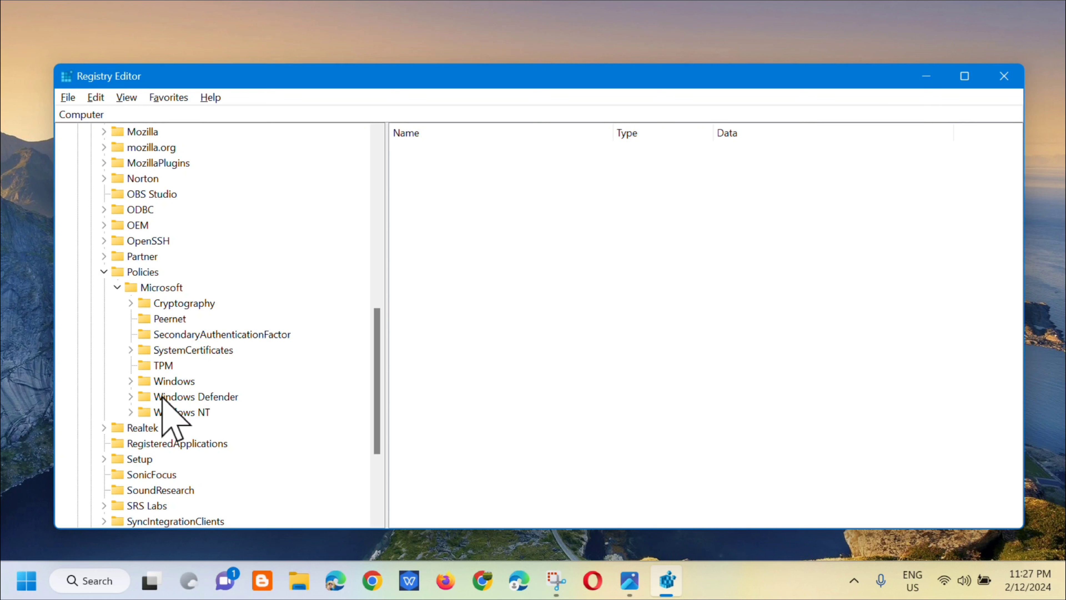
pyautogui.click(205, 397)
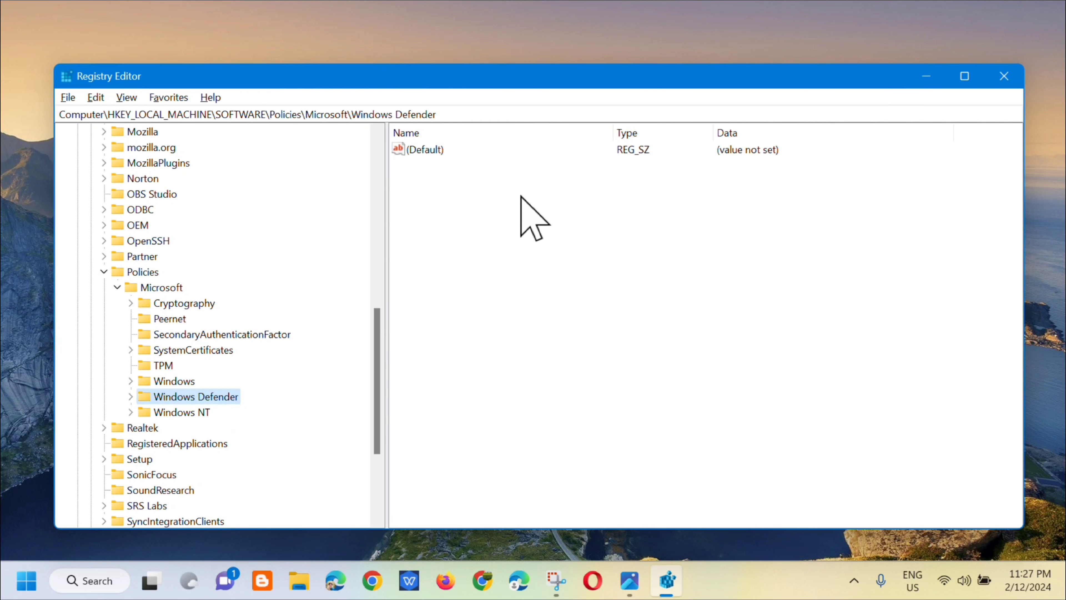
# Step: Add a DWORD (32-bit) Value to the Windows Defender key and clear its default name
pyautogui.rightClick(506, 190)
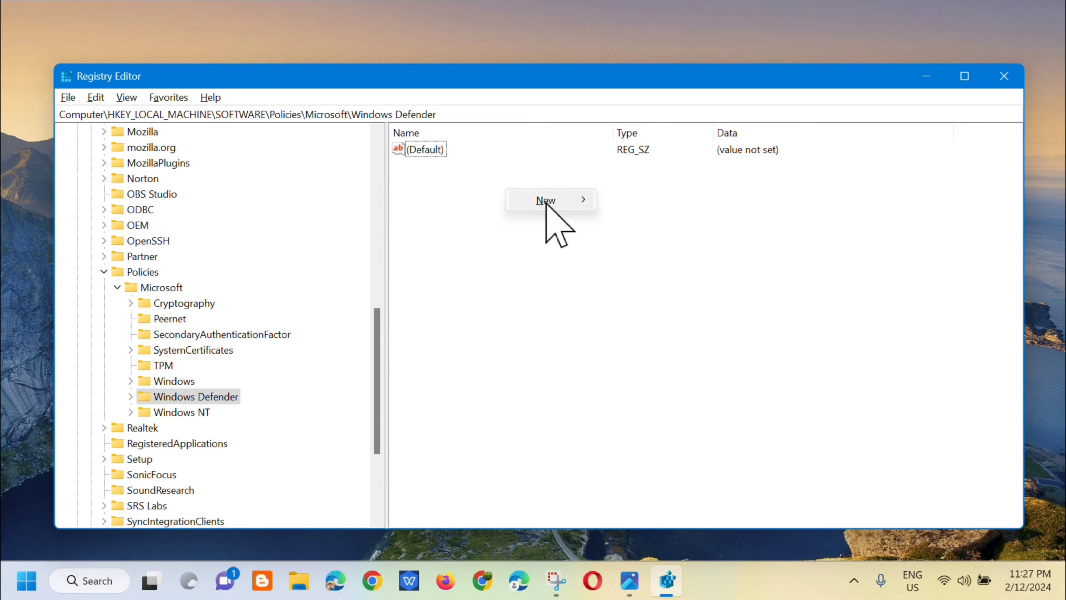
pyautogui.moveTo(562, 201)
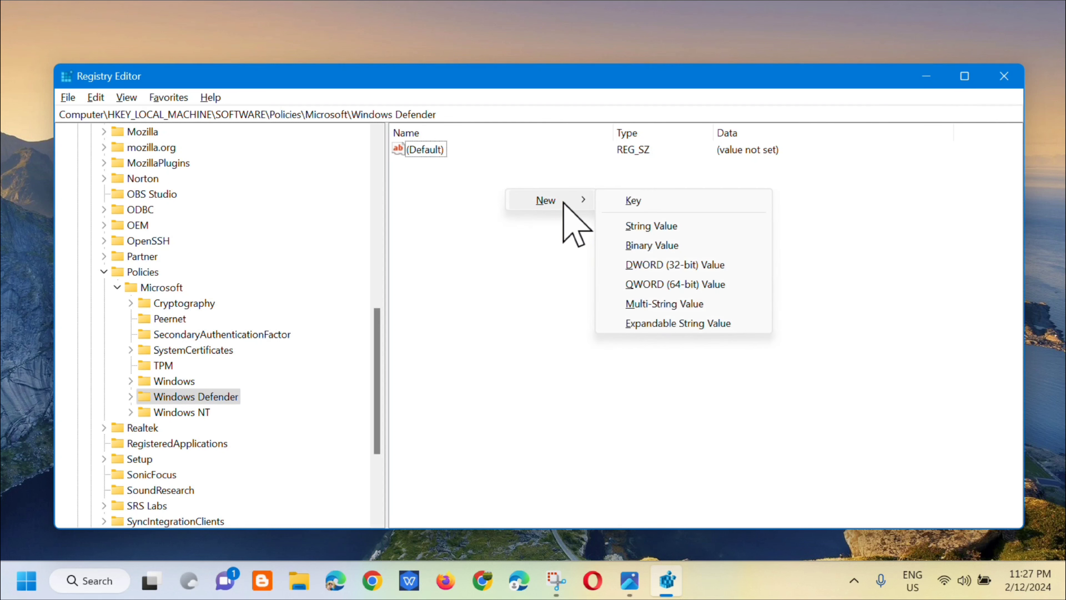
pyautogui.click(641, 268)
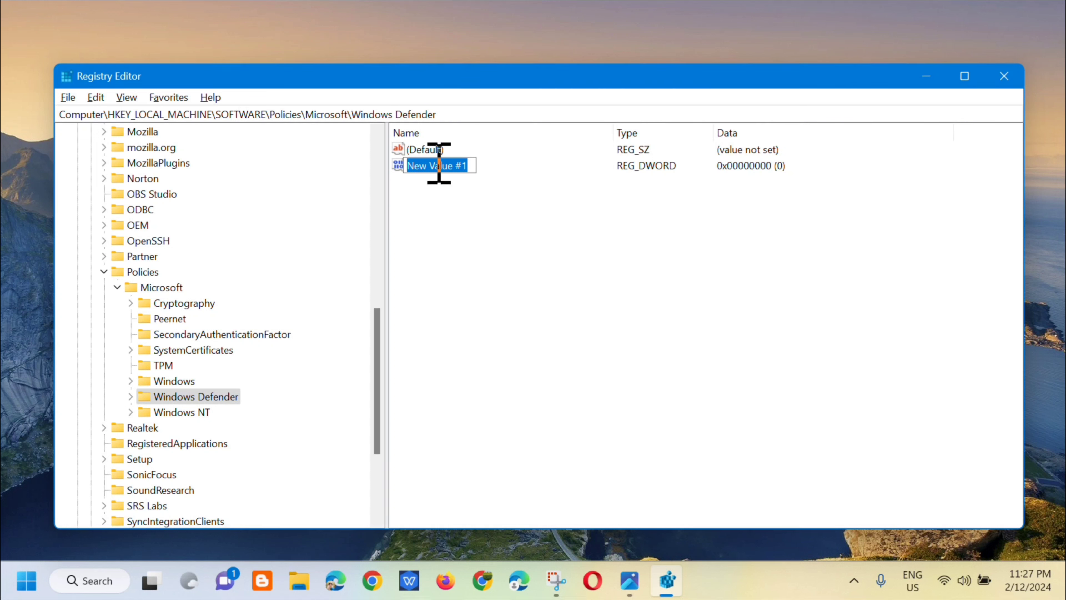
pyautogui.press('BackSpace')
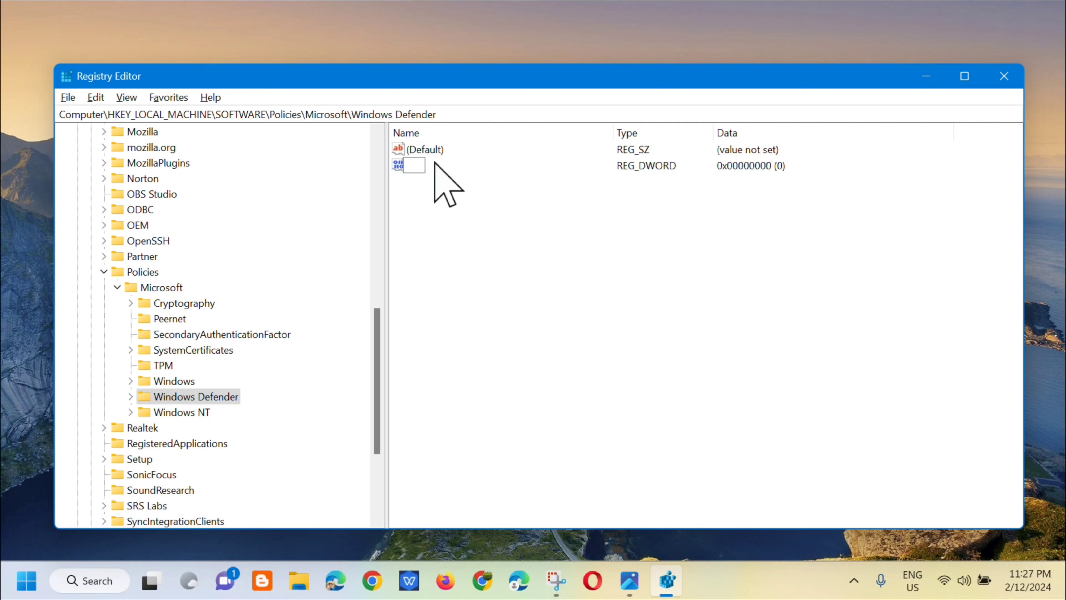
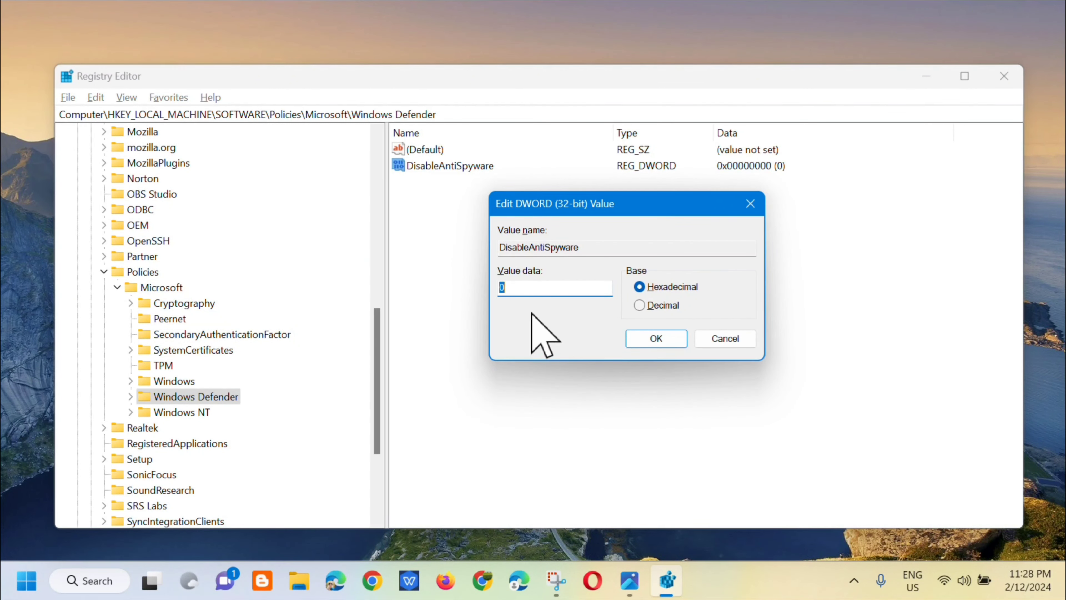
# Step: Clear the existing 0 from the DisableAntiSpyware Value data box in the Edit DWORD dialog
pyautogui.click(557, 289)
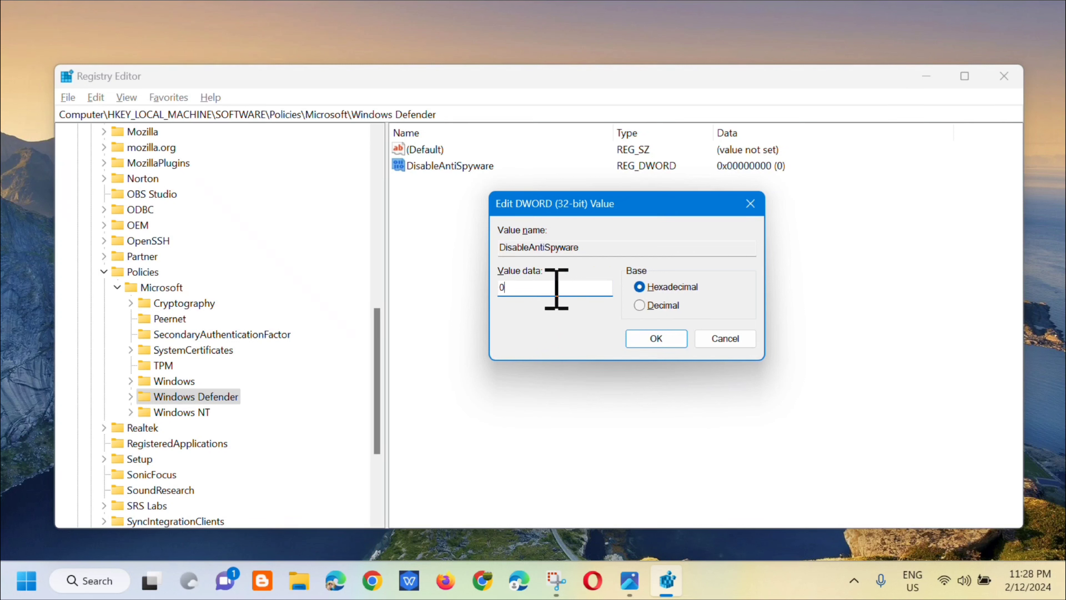
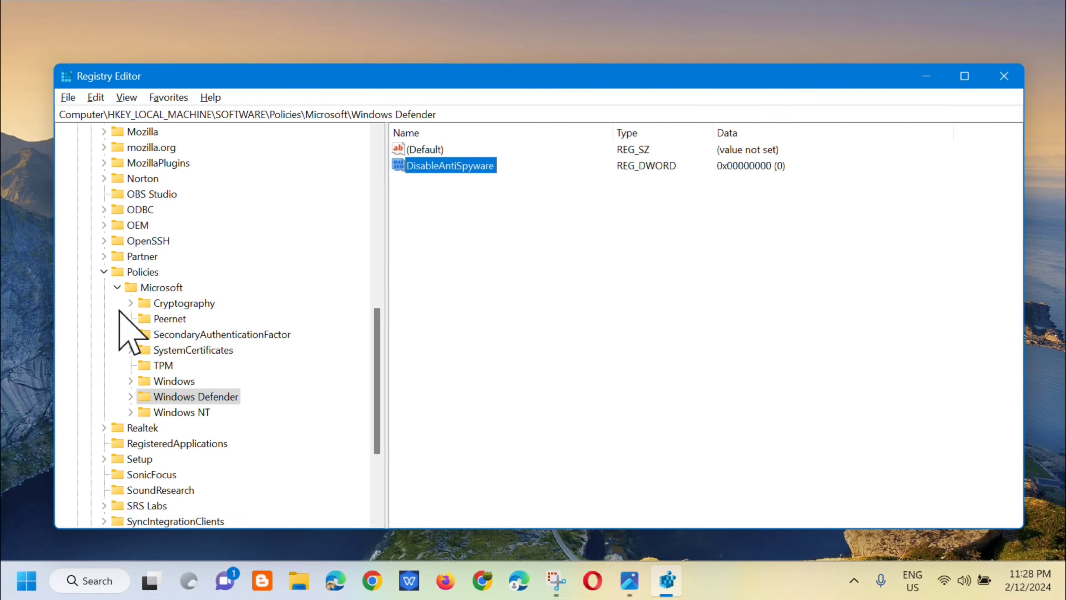
# Step: Collapse the Microsoft, Policies, SOFTWARE and HKEY_LOCAL_MACHINE branches of the registry tree
pyautogui.click(118, 287)
pyautogui.click(103, 272)
pyautogui.scroll(15, 78, 252)
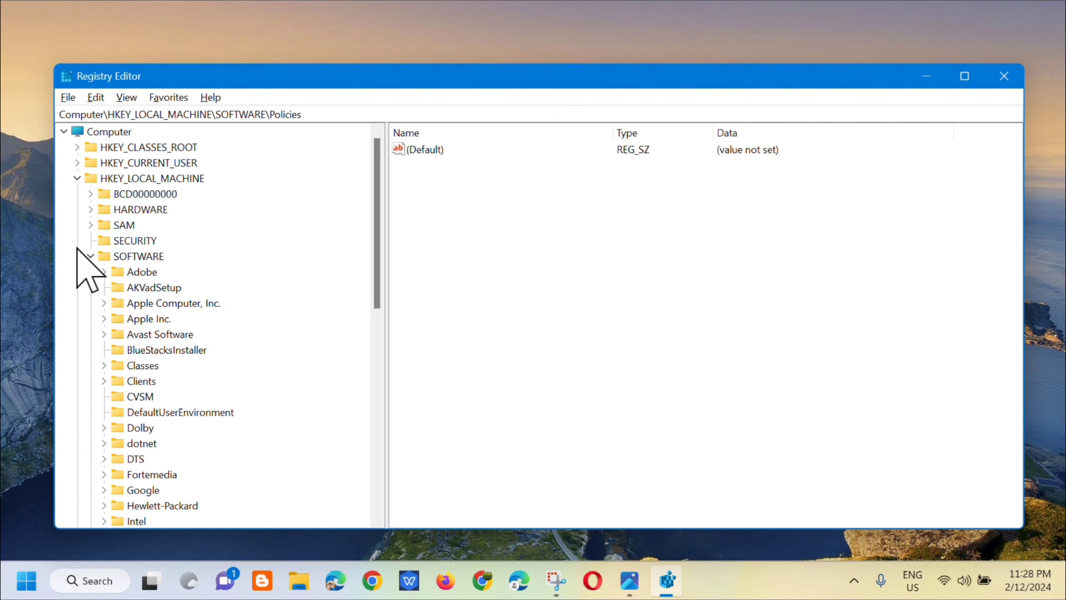
pyautogui.click(90, 256)
pyautogui.click(77, 177)
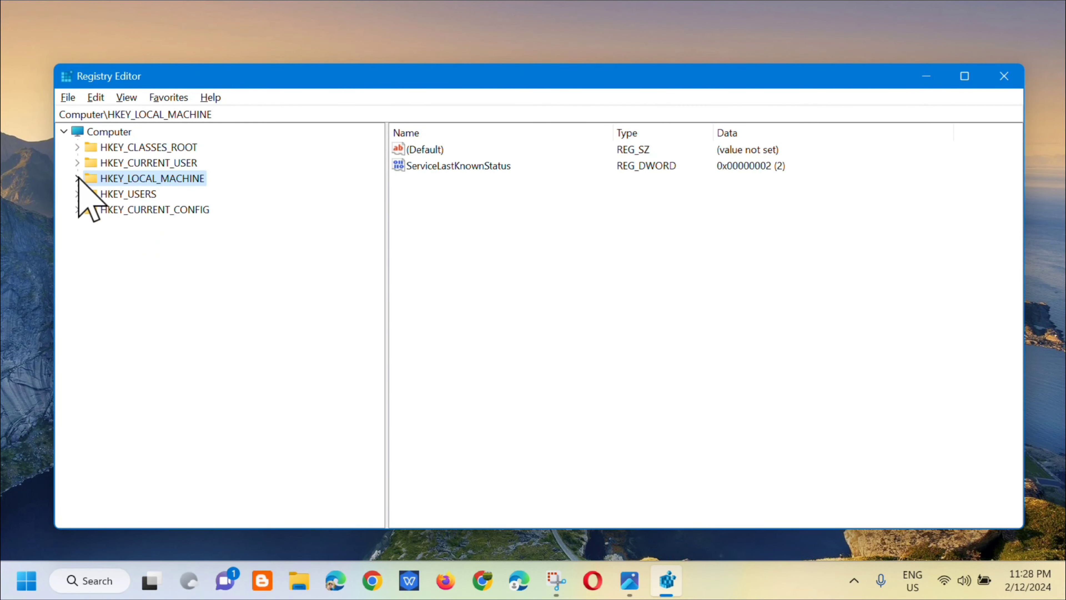
pyautogui.click(1003, 76)
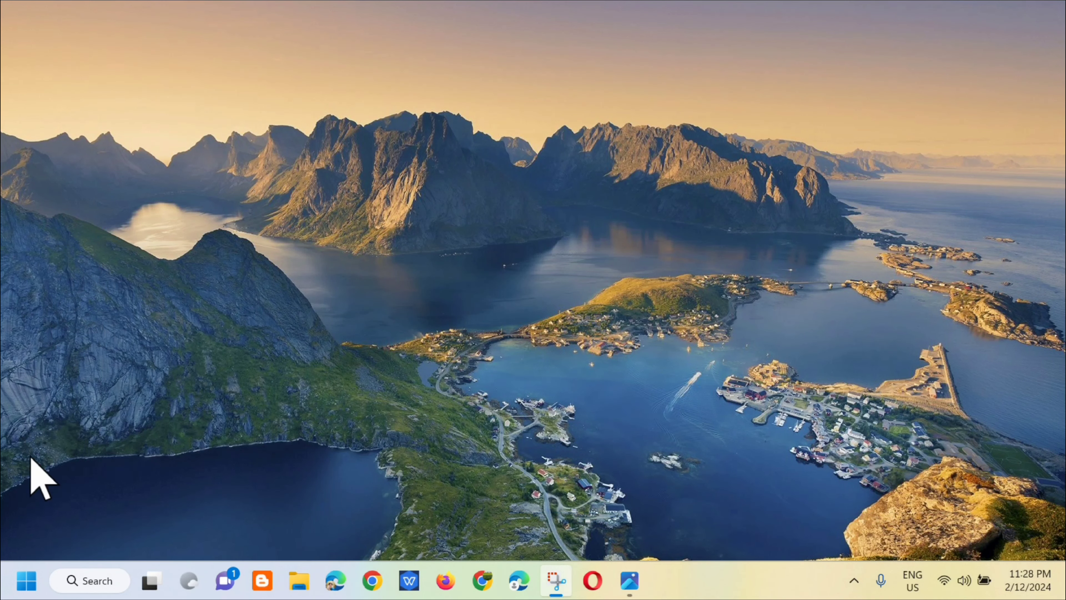
pyautogui.click(25, 578)
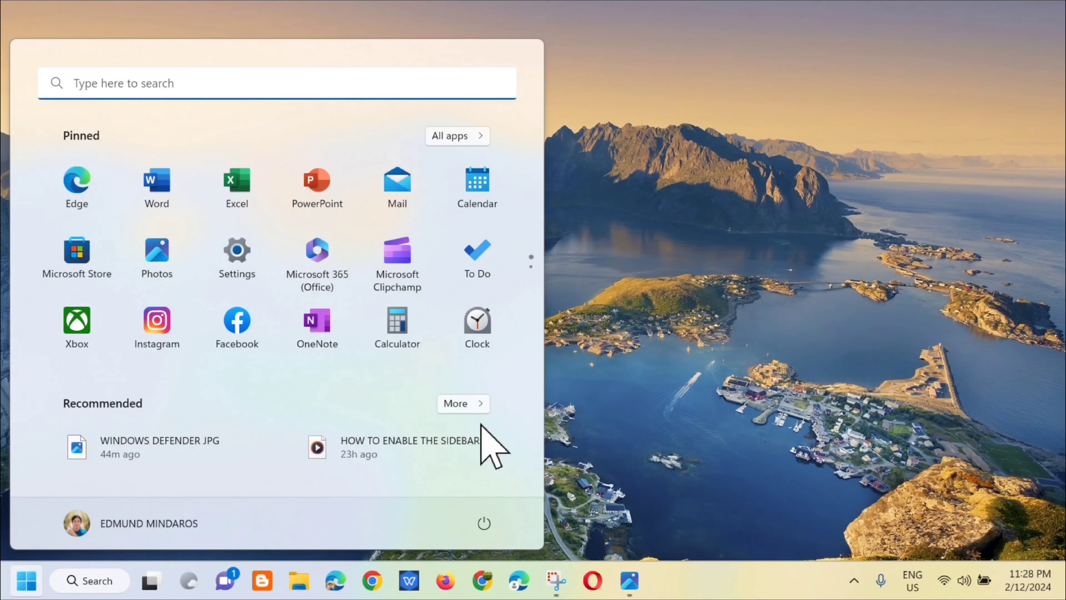
pyautogui.click(485, 524)
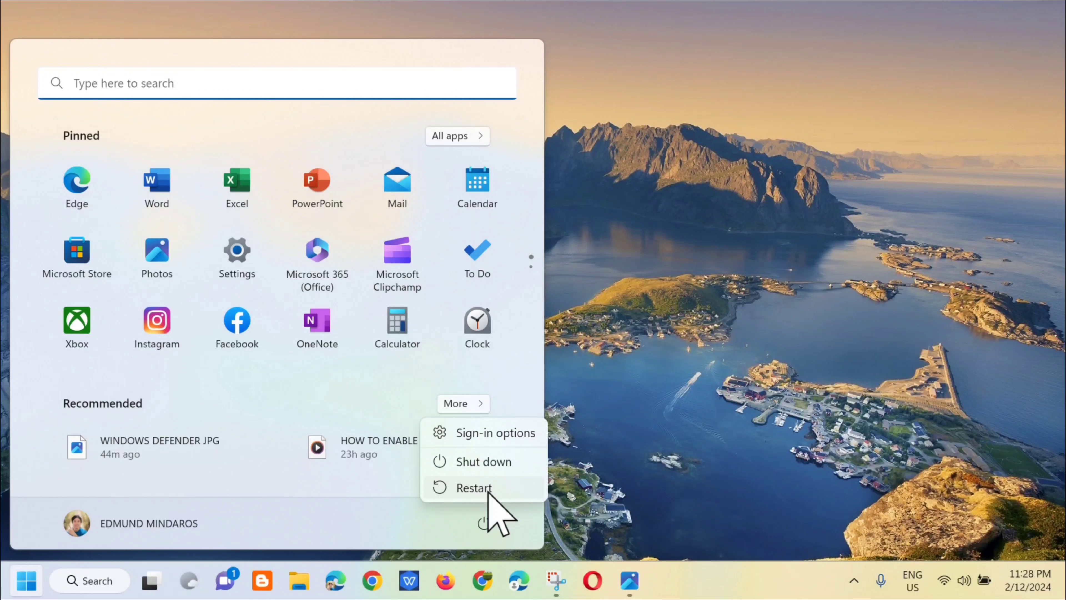
pyautogui.press('Escape')
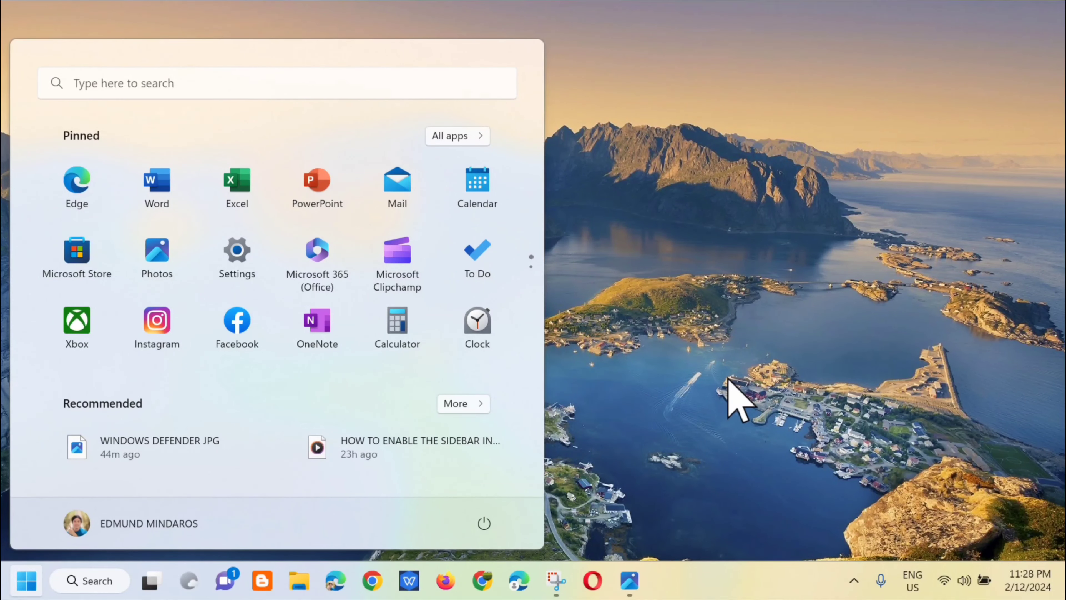
pyautogui.click(729, 378)
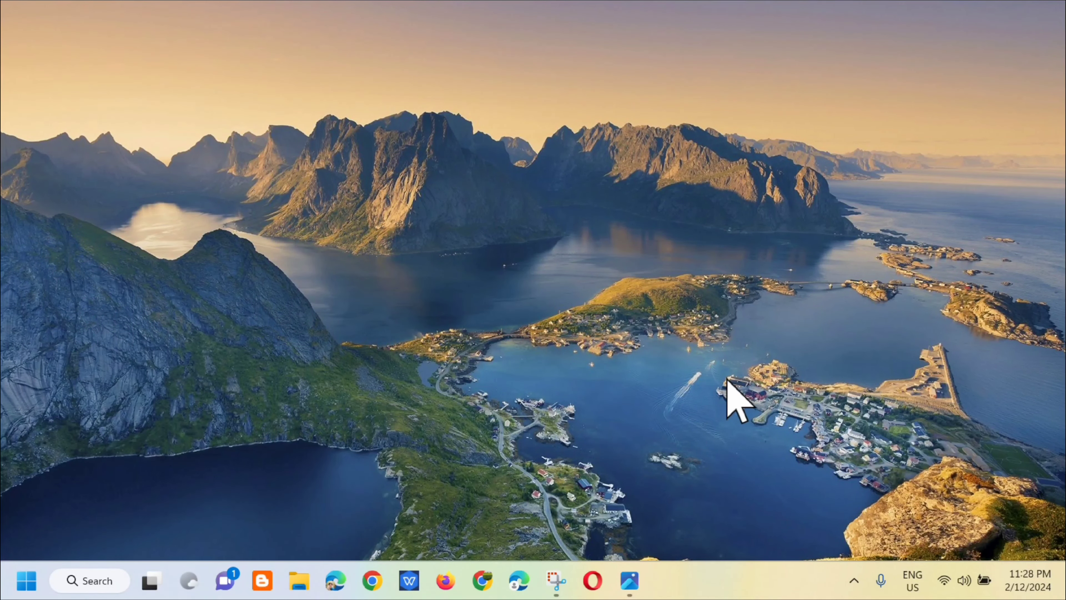